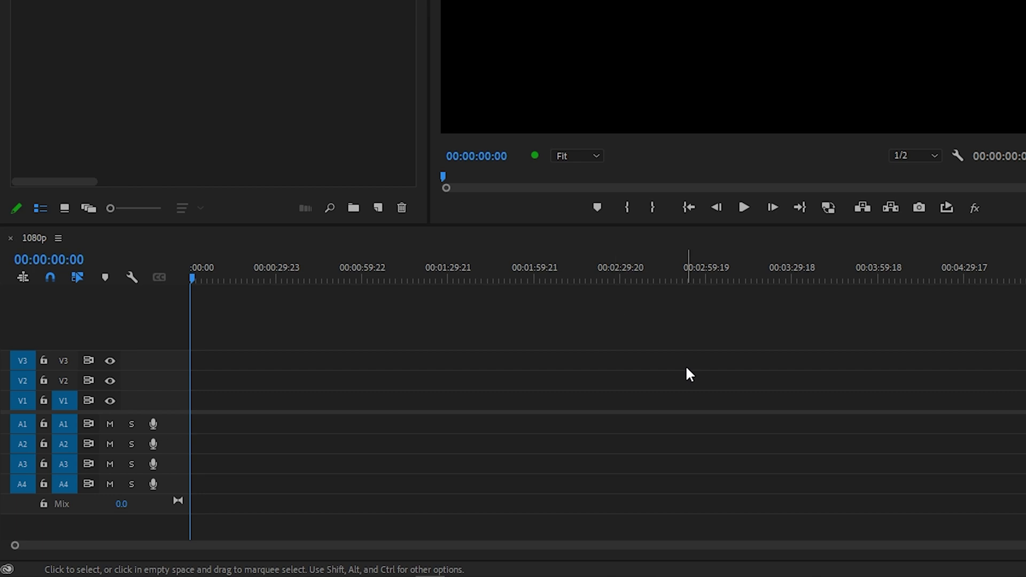
Open the Creative Cloud sync settings options from the status bar.
left_click(9, 568)
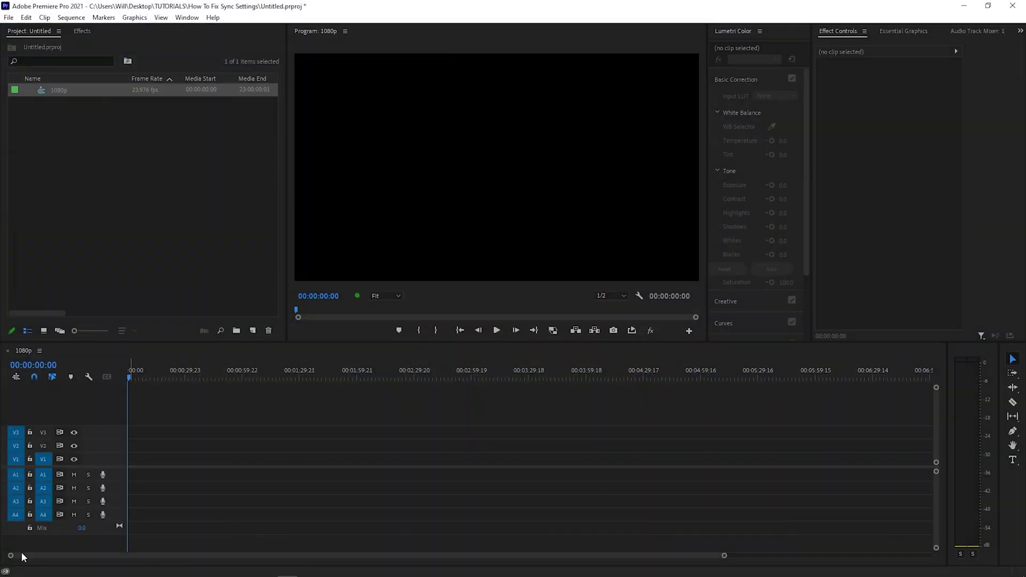
Reopen the Creative Cloud sync settings options.
left_click(8, 570)
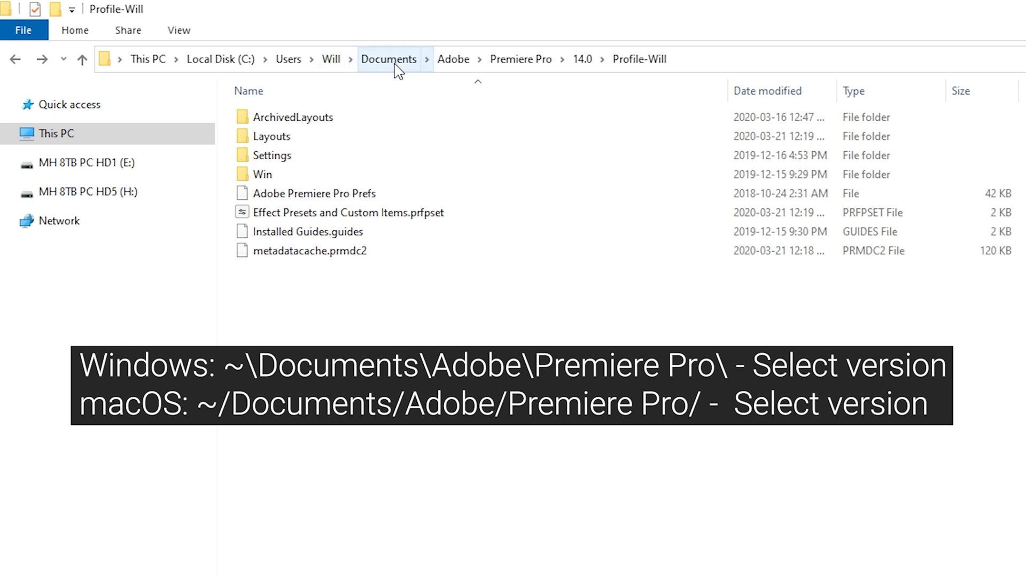
left_click(537, 63)
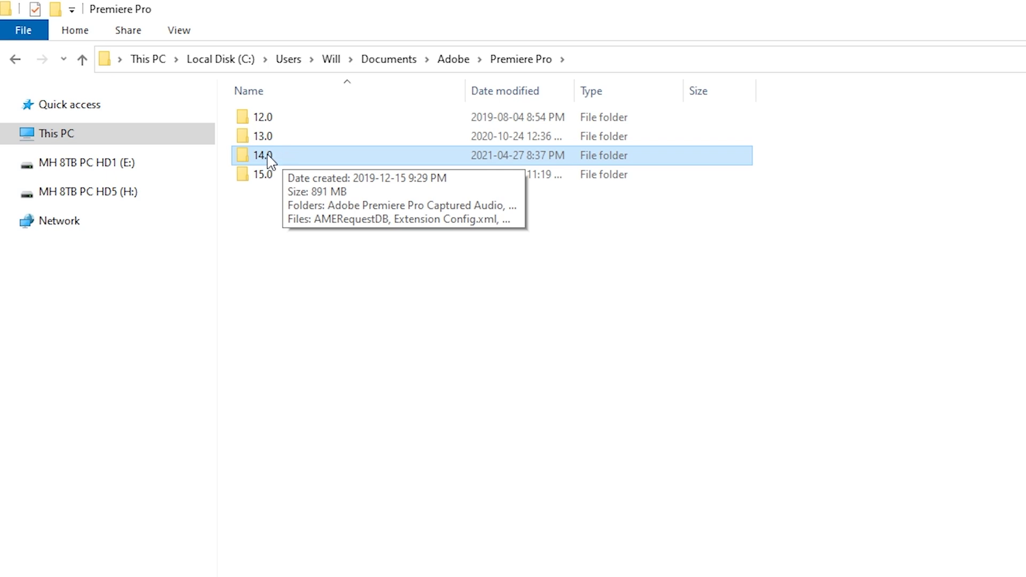
double_click(270, 159)
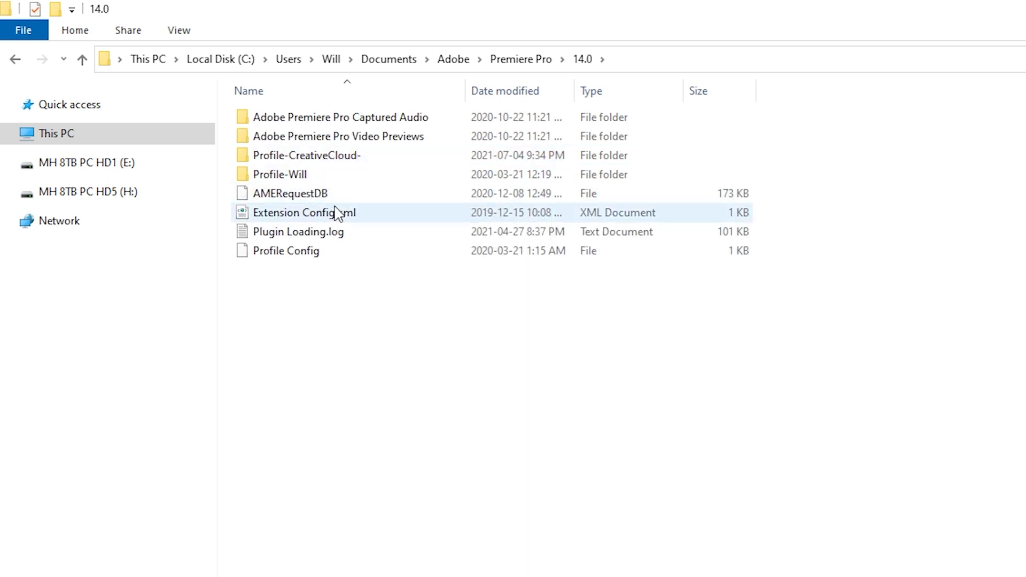
left_click(262, 175)
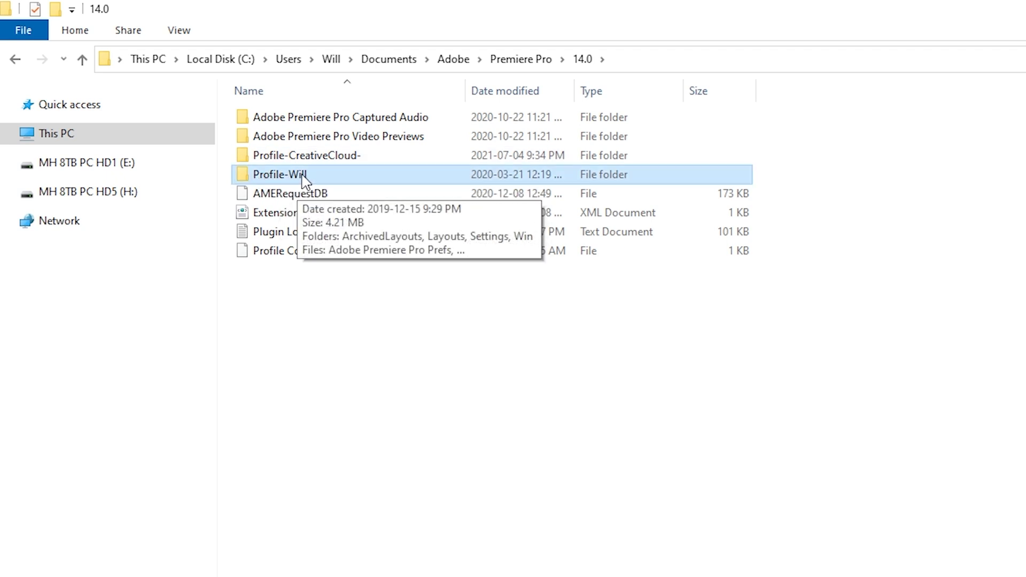
left_click(298, 156)
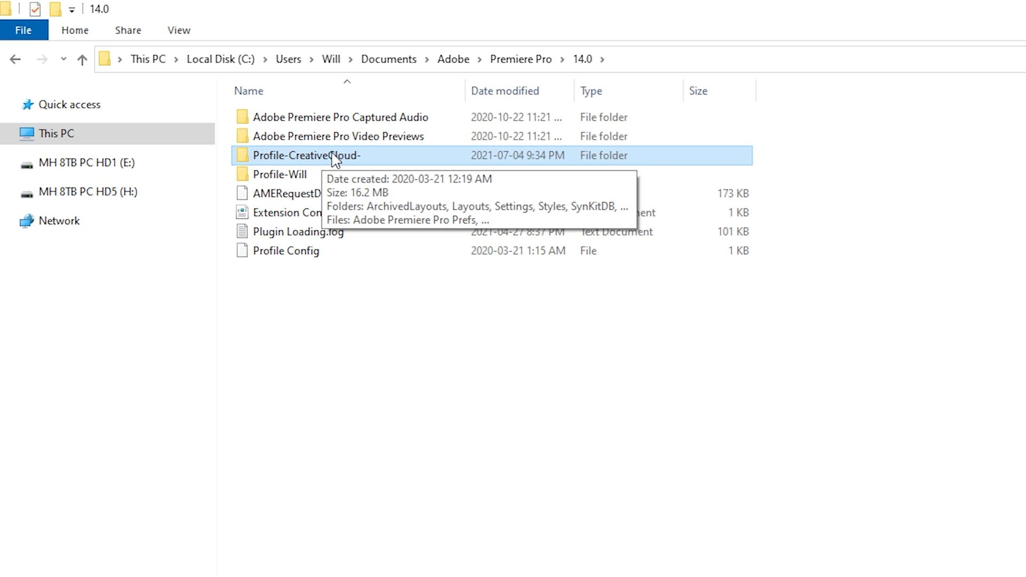
left_click(278, 182)
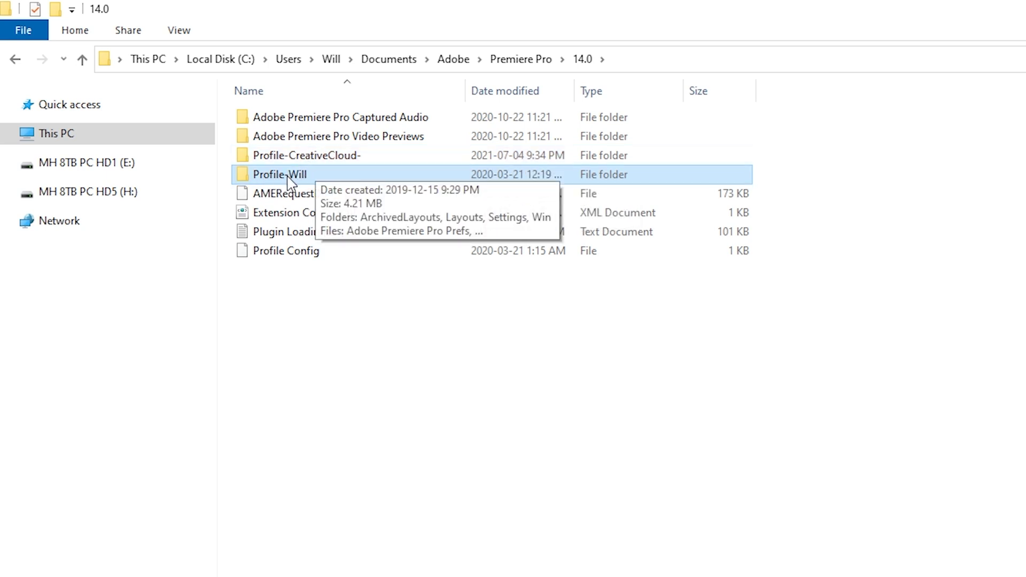
double_click(288, 180)
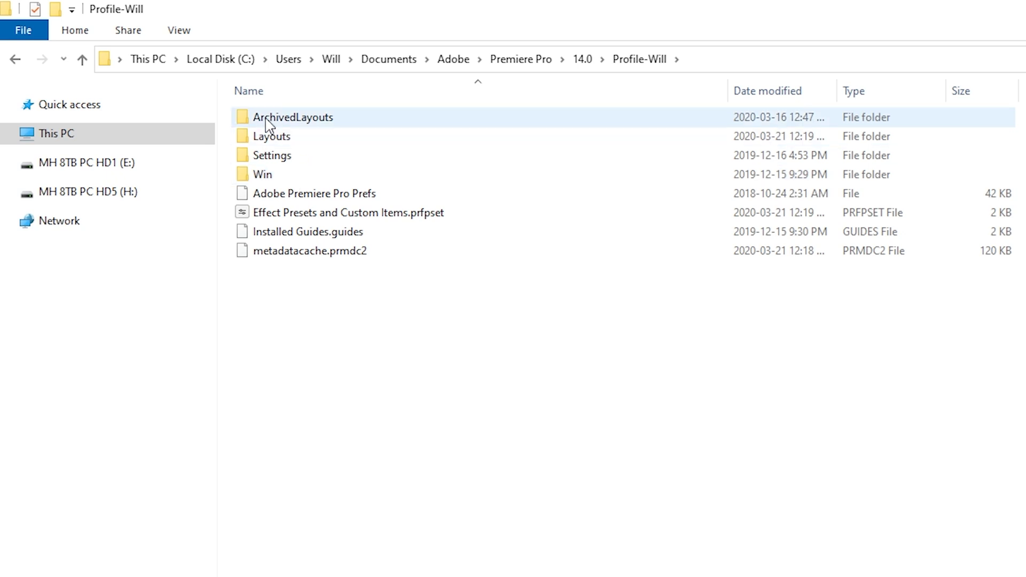
Inspect the ArchivedLayouts, Layouts, Settings and Custom folders of Profile-Will, then return to 14.0.
double_click(309, 125)
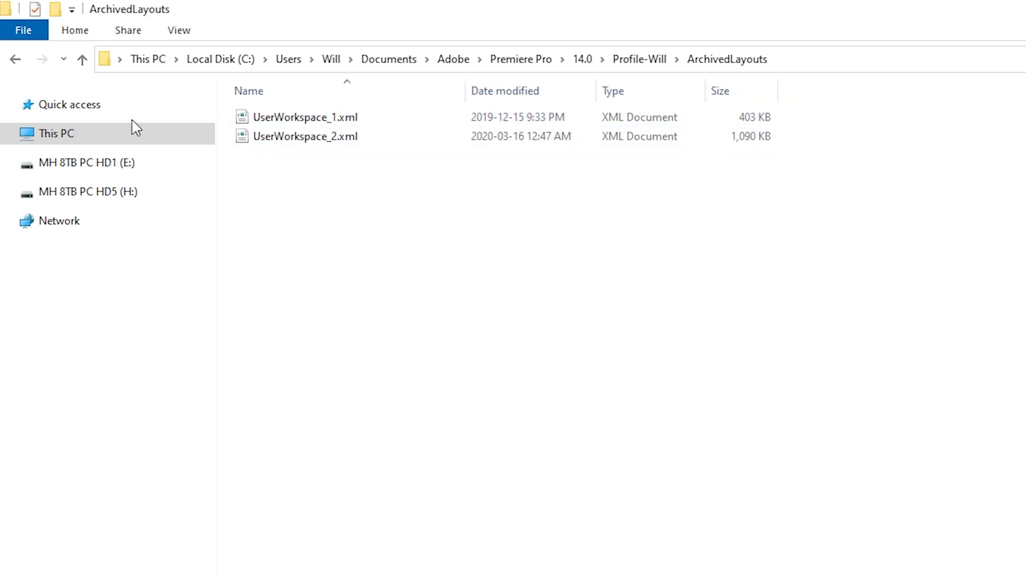
left_click(20, 60)
double_click(266, 137)
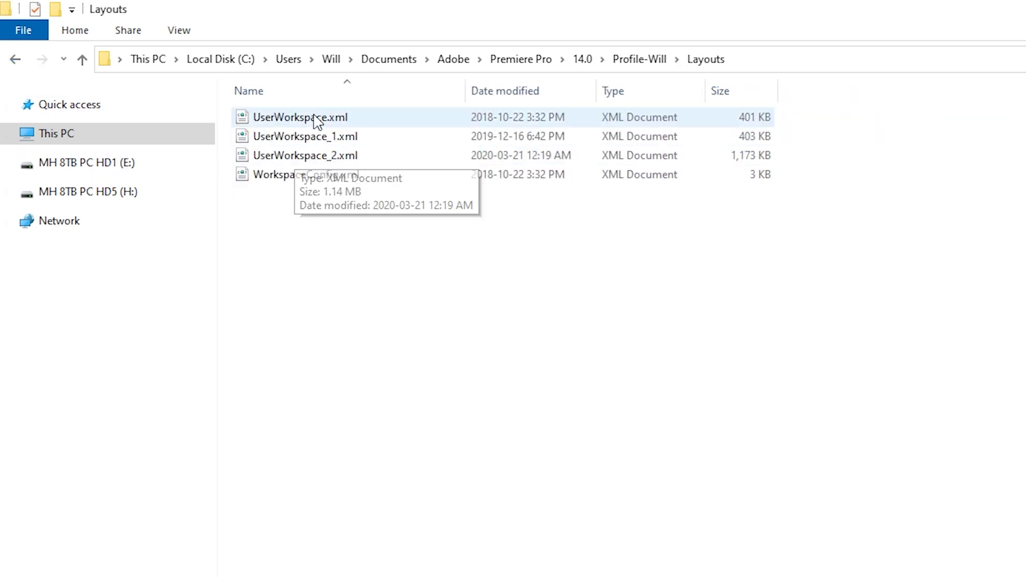
key("alt+Left")
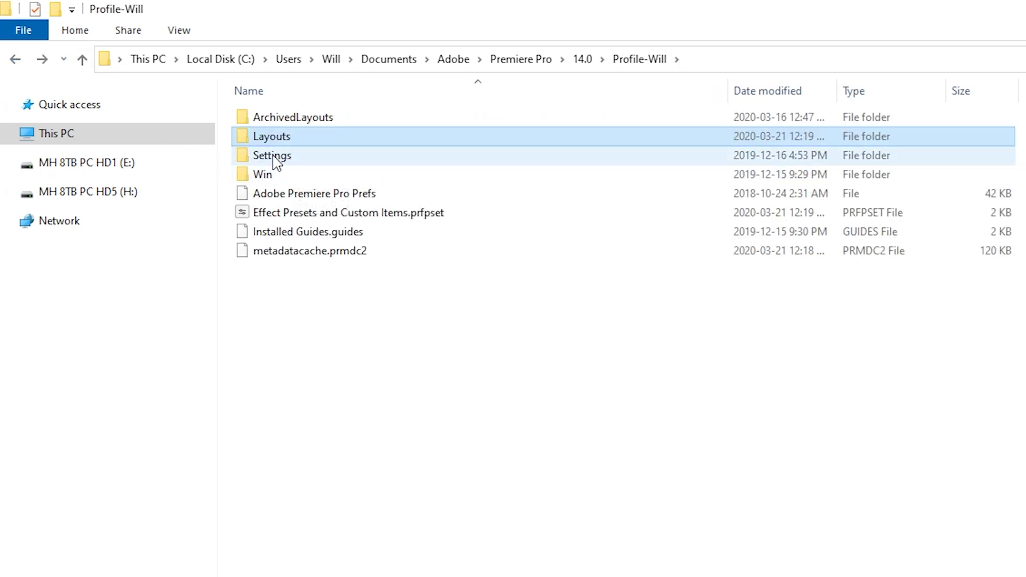
double_click(273, 155)
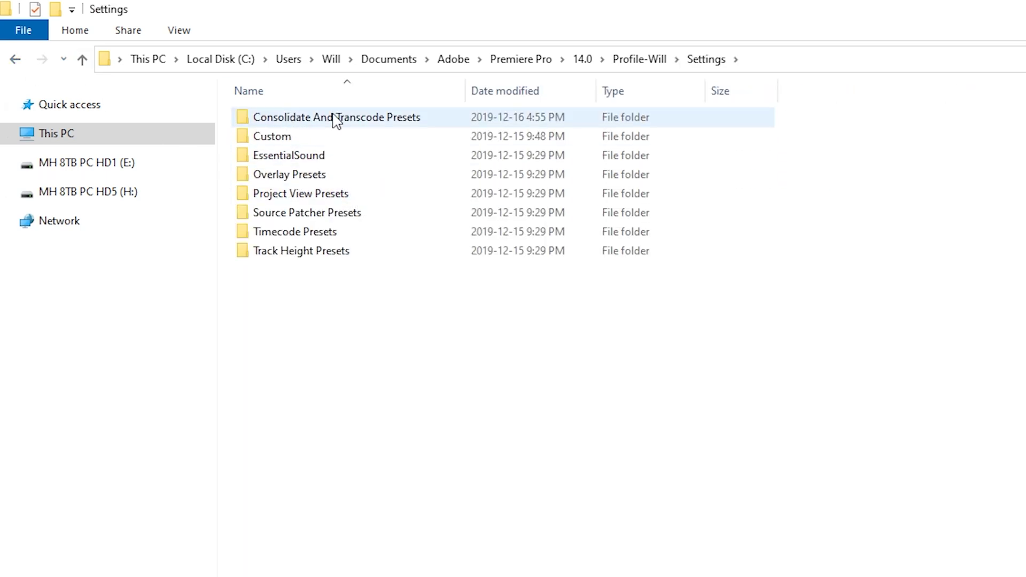
double_click(281, 138)
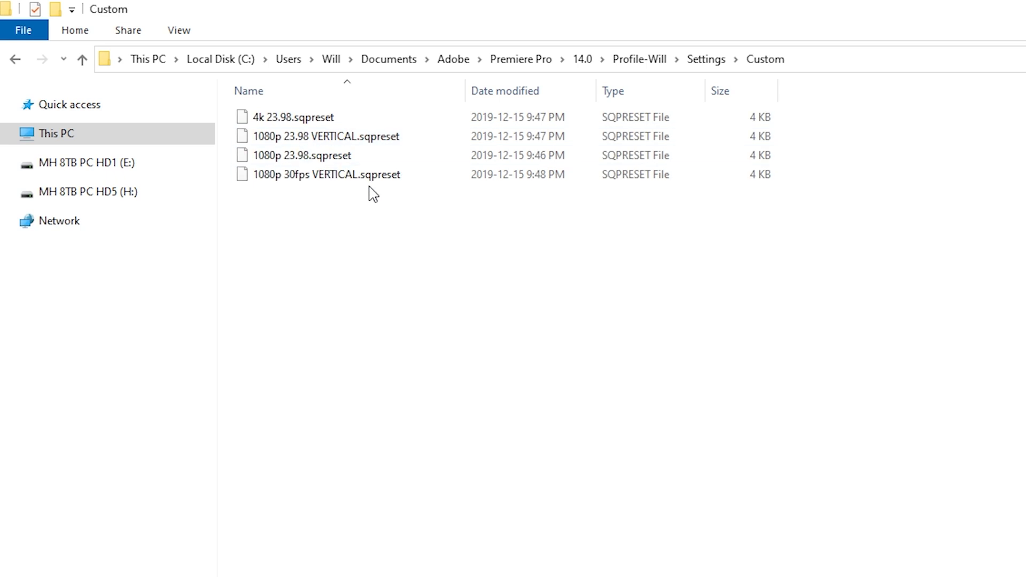
left_click(19, 61)
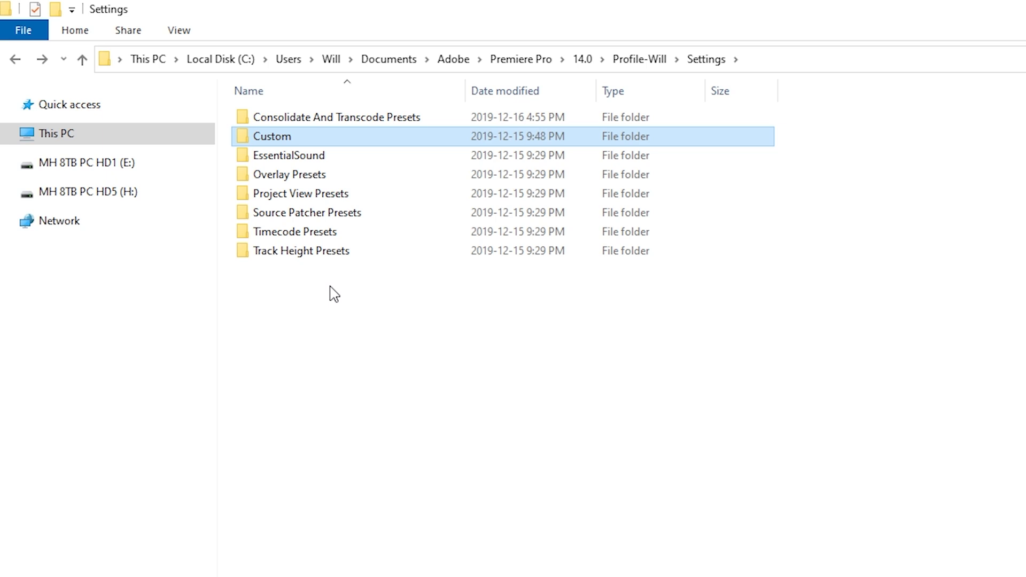
left_click(15, 60)
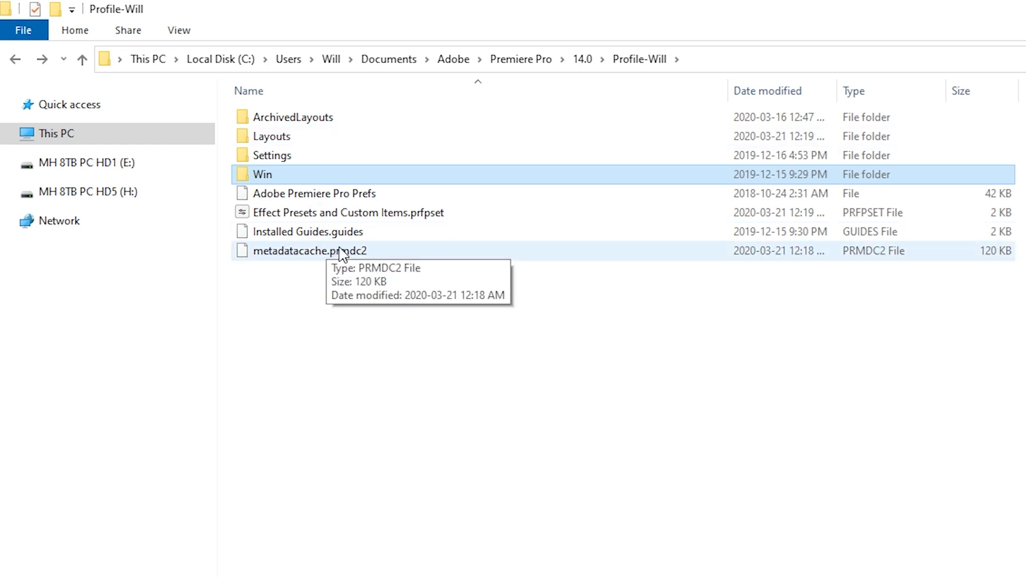
left_click(581, 59)
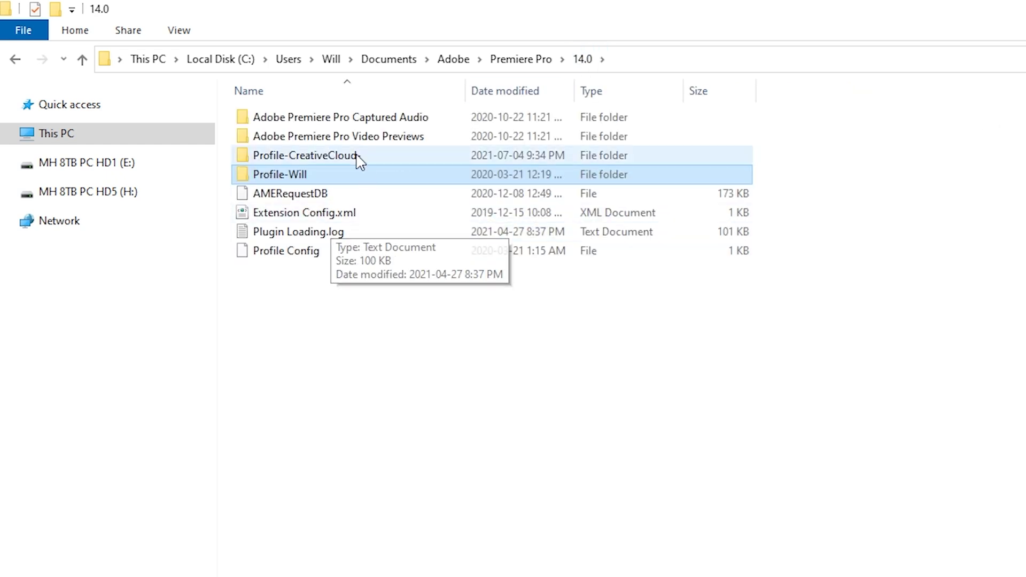
Copy the 14.0 Profile-Will folder and paste it into the 15.0 version folder.
right_click(284, 176)
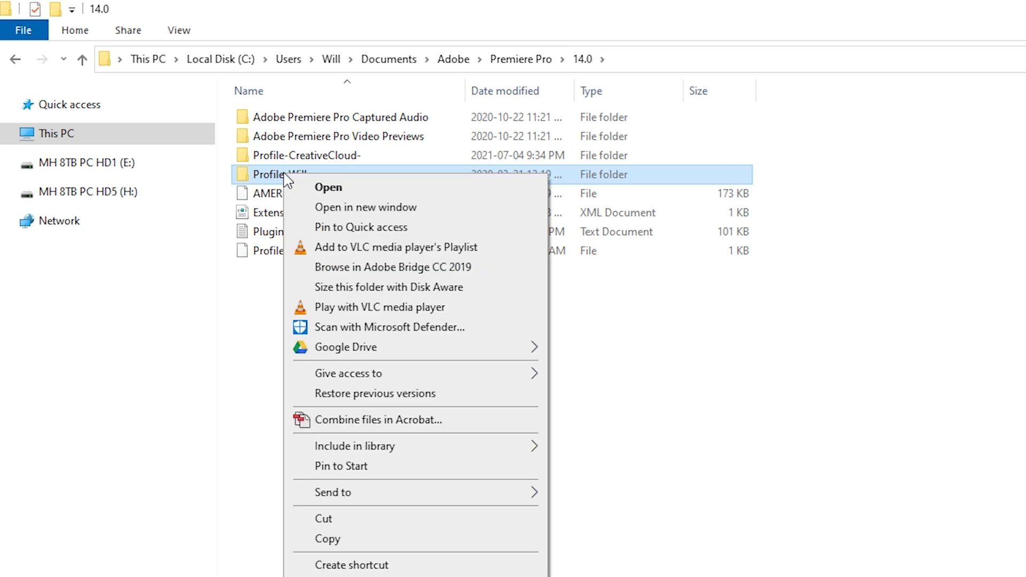
left_click(362, 544)
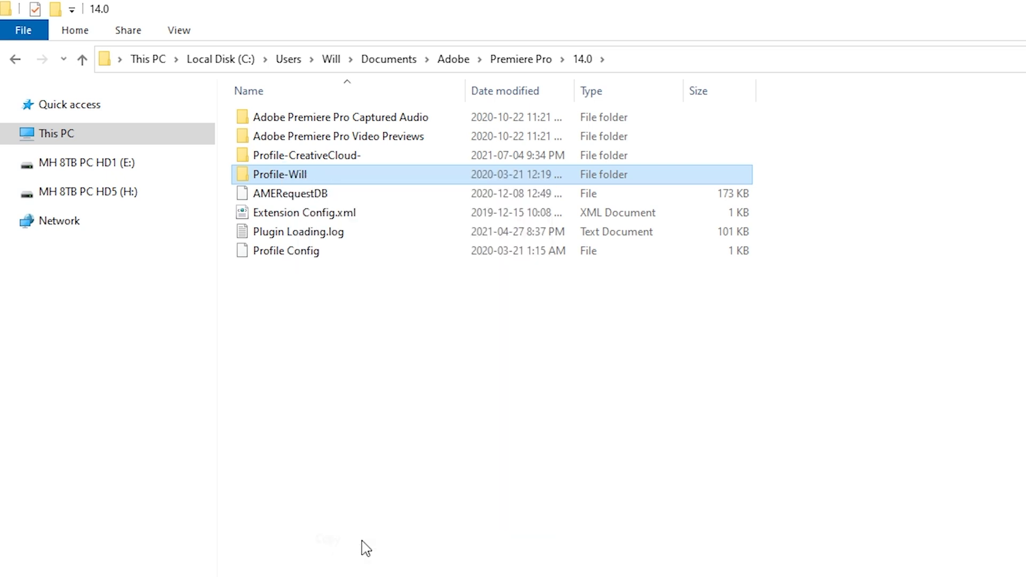
left_click(513, 60)
left_click(300, 307)
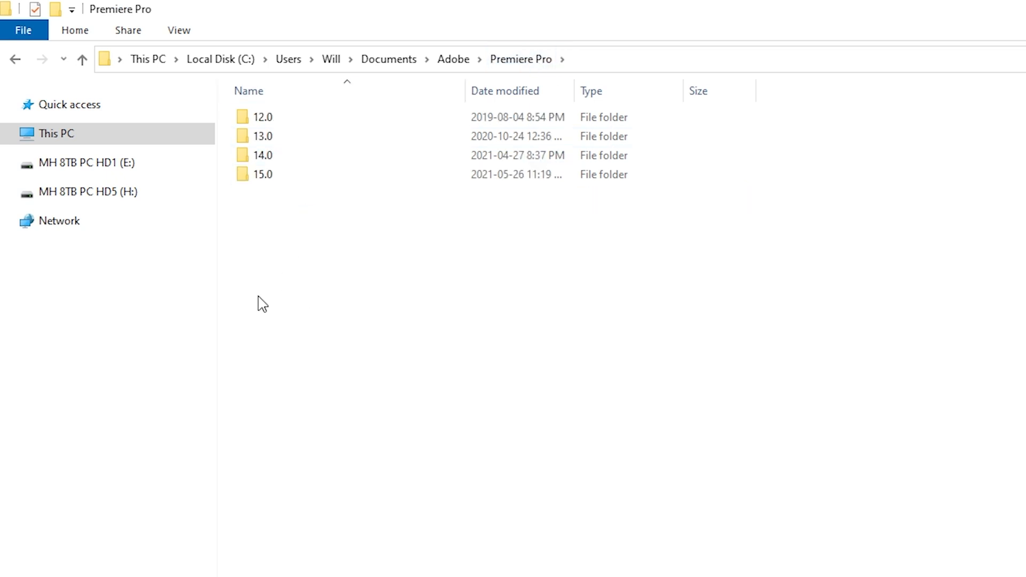
double_click(278, 178)
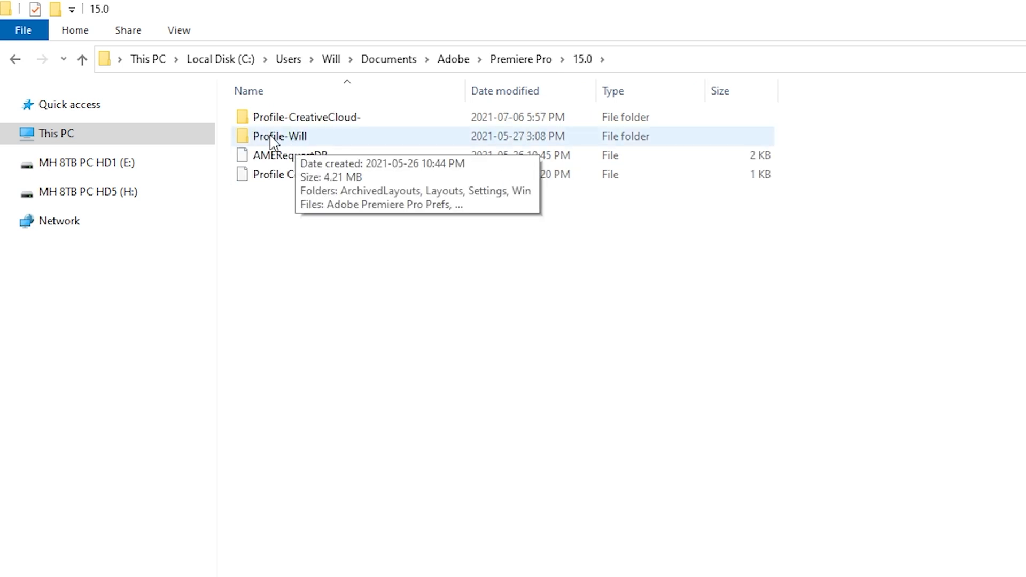
left_click(284, 140)
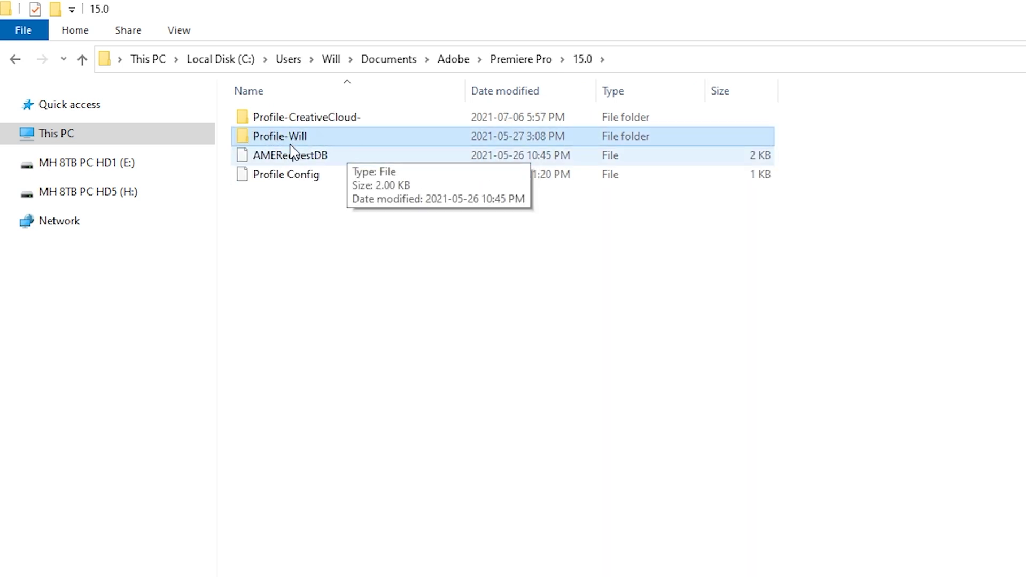
right_click(287, 242)
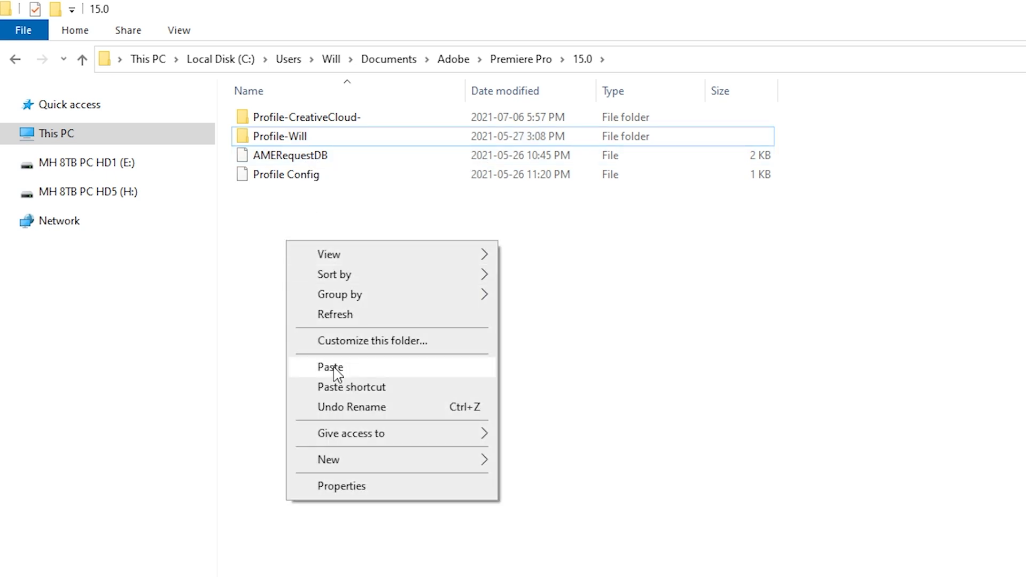
left_click(263, 193)
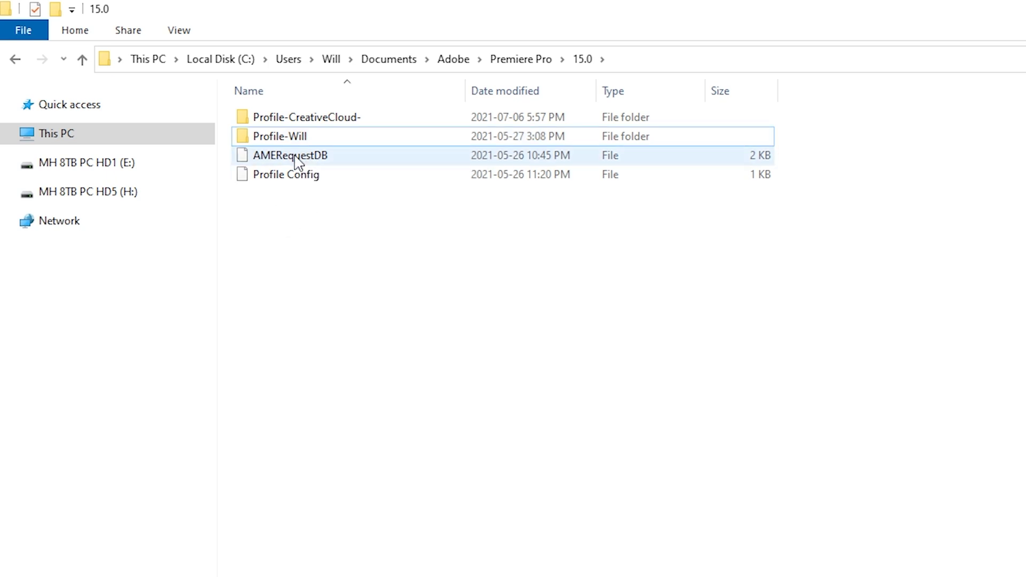
Compare the Profile-CreativeCloud- and Profile-Will folders in the 14.0 and 15.0 folders.
left_click(261, 140)
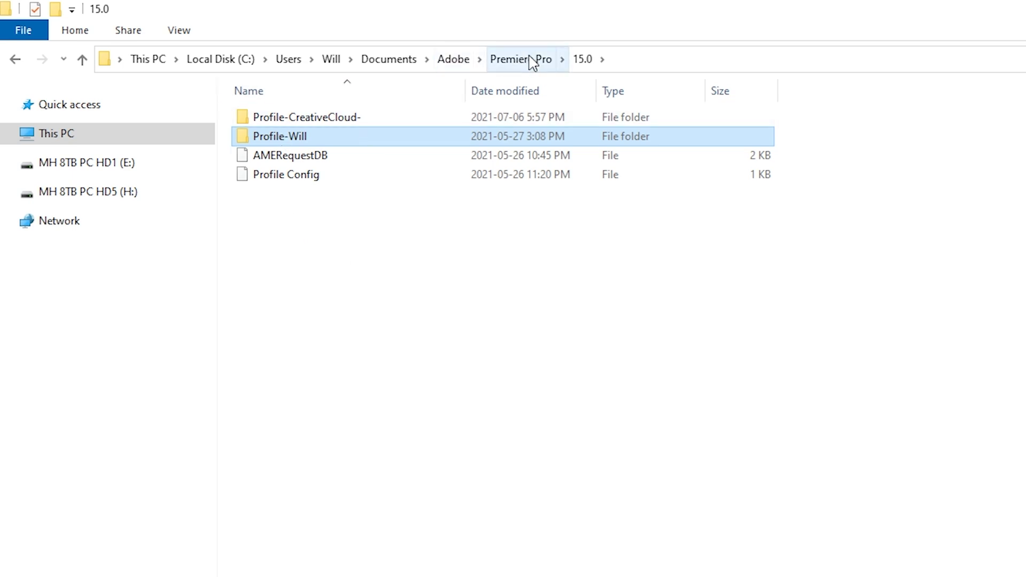
left_click(512, 60)
double_click(276, 156)
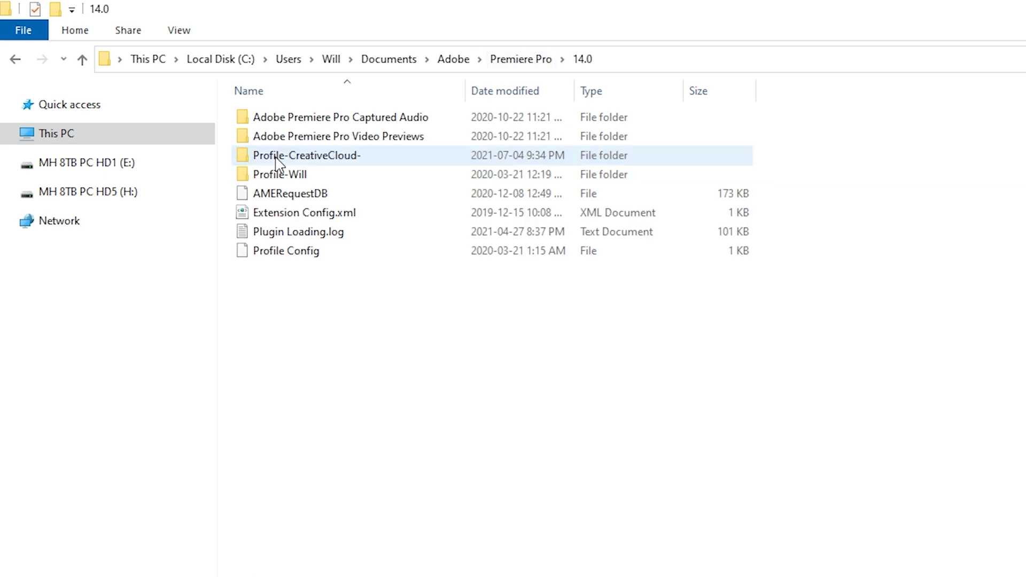
left_click(323, 160)
left_click(544, 61)
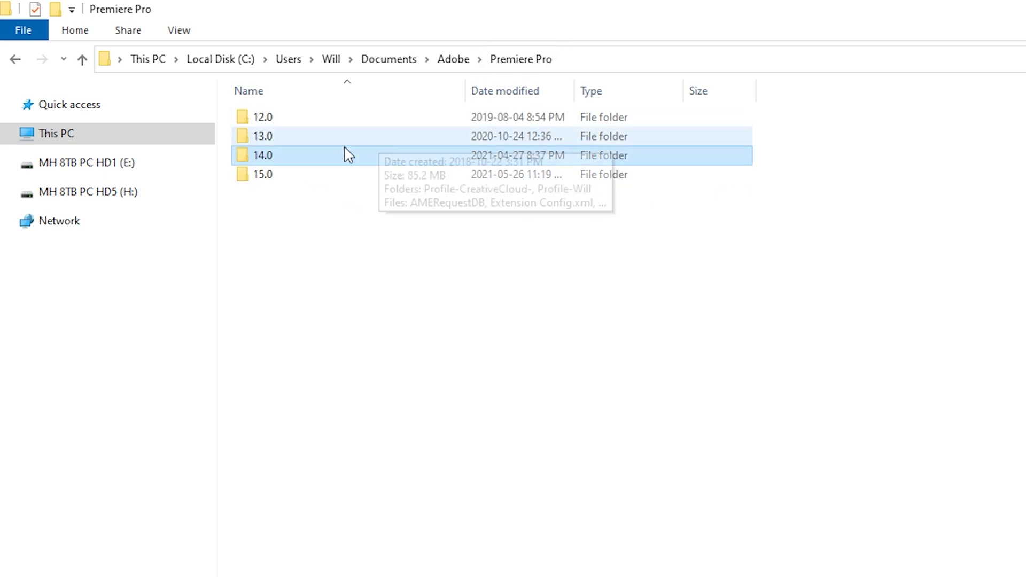
double_click(296, 176)
left_click(299, 123)
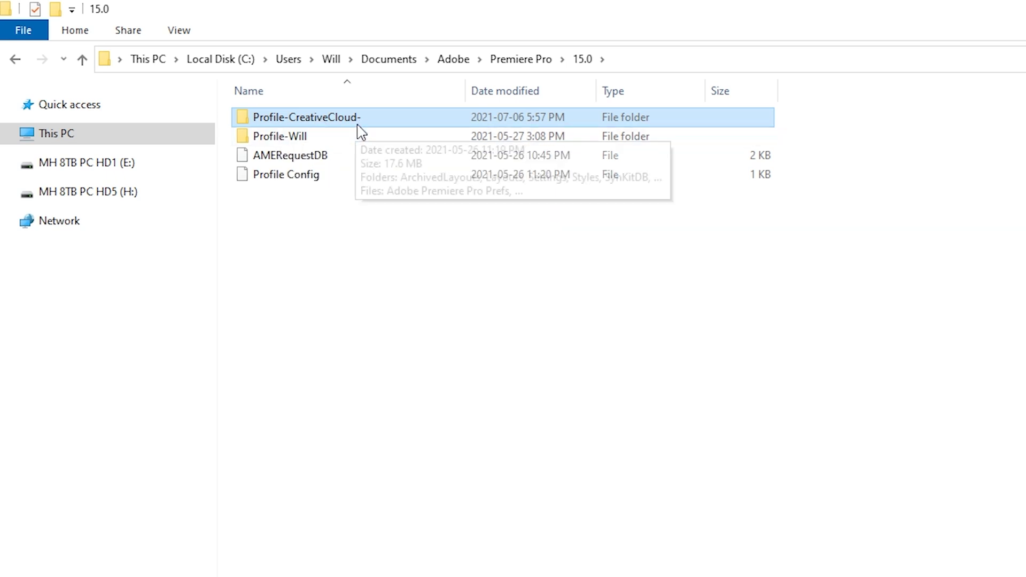
left_click(259, 138)
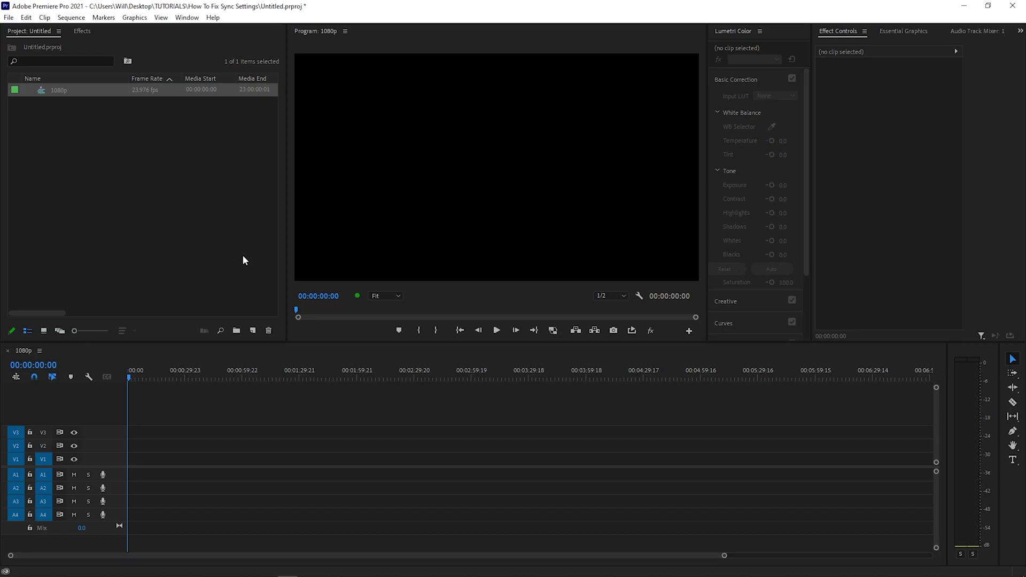
Check the custom presets under Presets in the Effects panel, briefly viewing Keyboard Shortcuts.
left_click(83, 31)
left_click(7, 60)
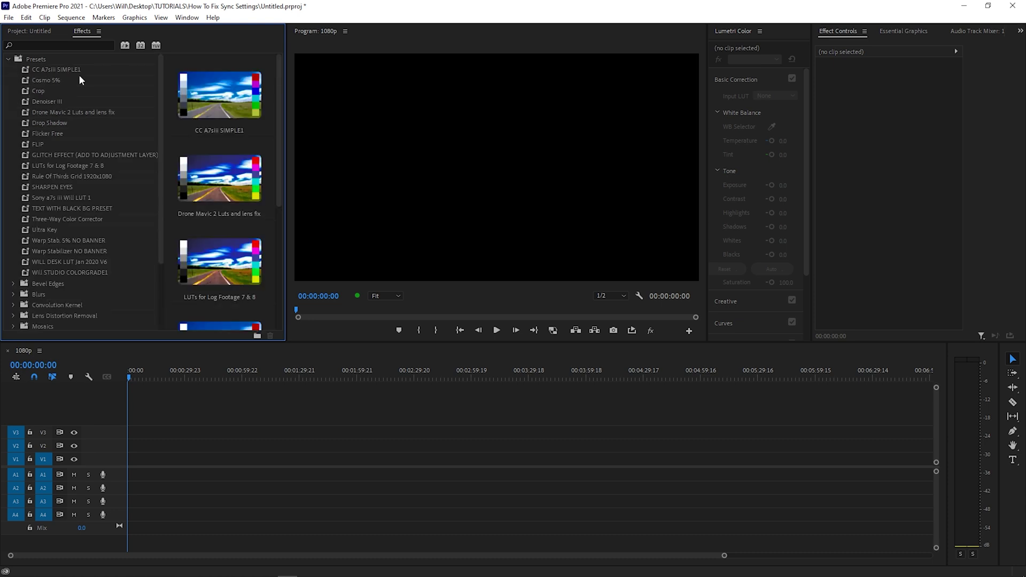
left_click(26, 17)
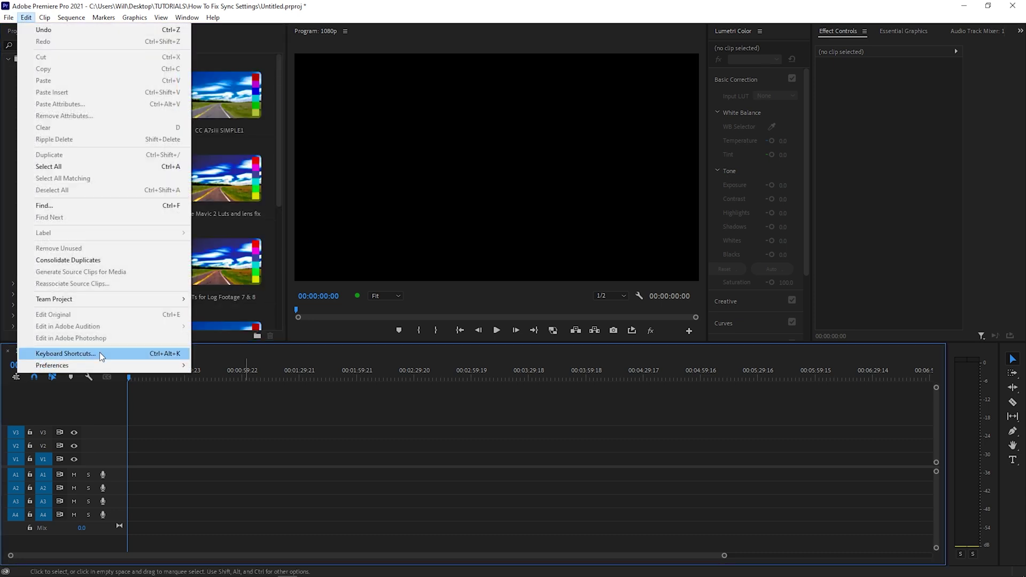
left_click(99, 351)
left_click(907, 78)
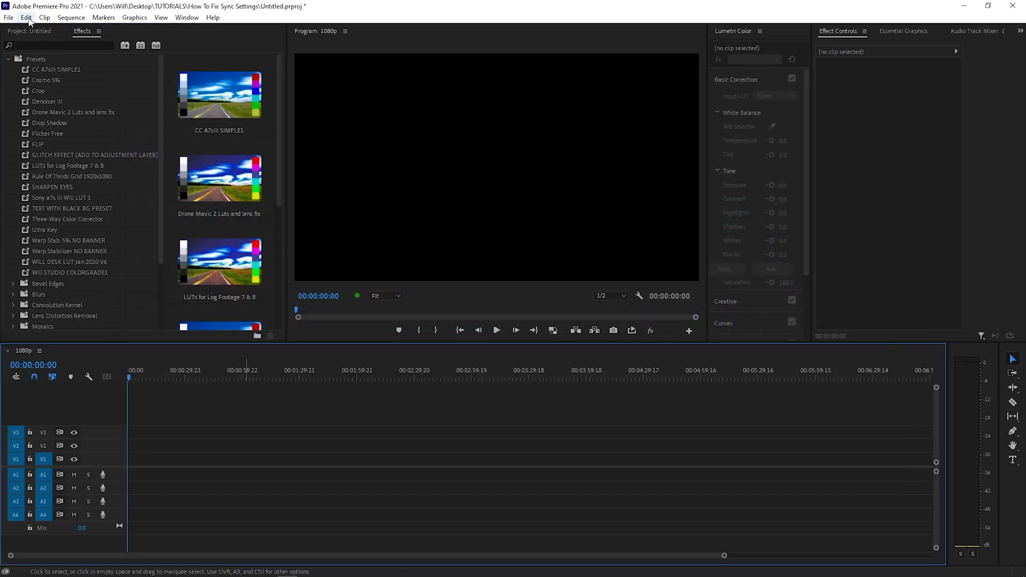
Open Edit > Preferences on the General page.
left_click(26, 17)
mouse_move(160, 365)
left_click(219, 482)
left_click(321, 147)
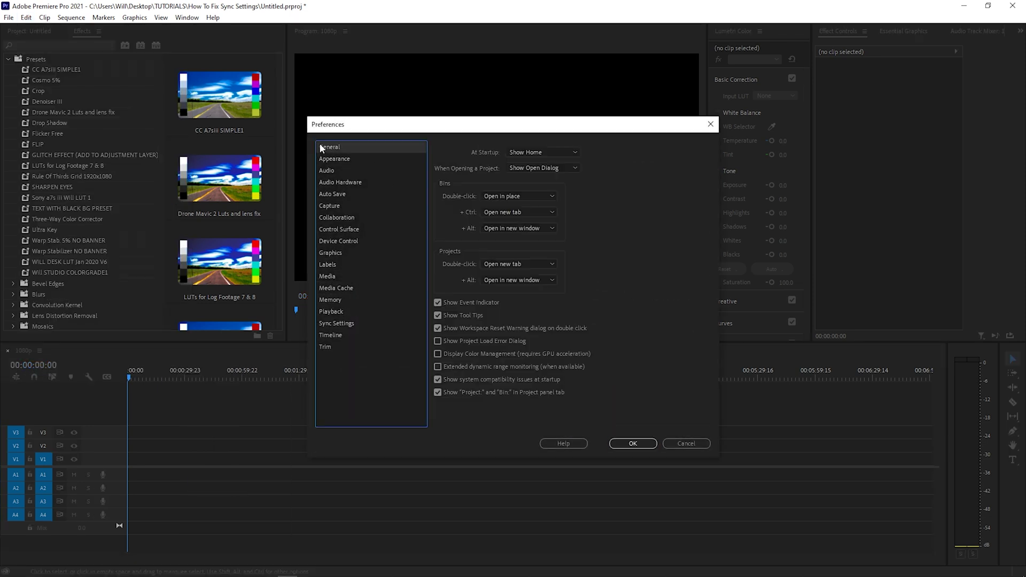
Inspect the Custom sequence presets in New Sequence, then cancel without adding a sequence.
left_click(689, 445)
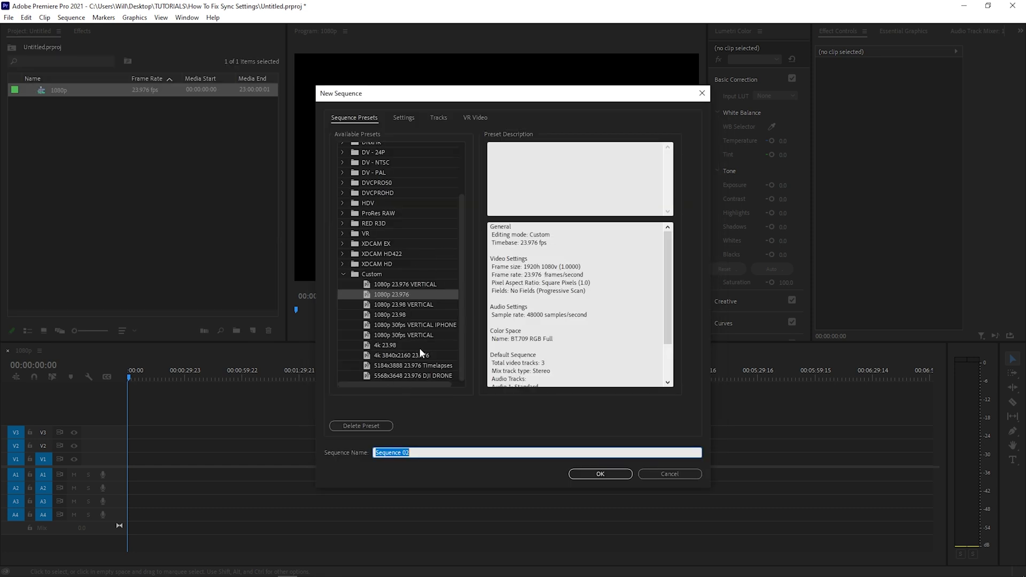
left_click(669, 473)
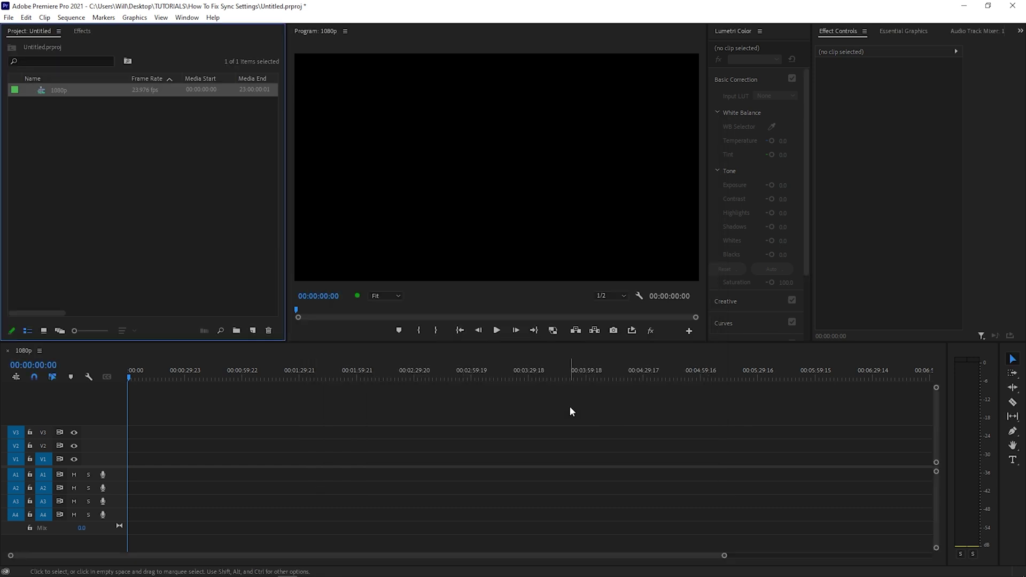